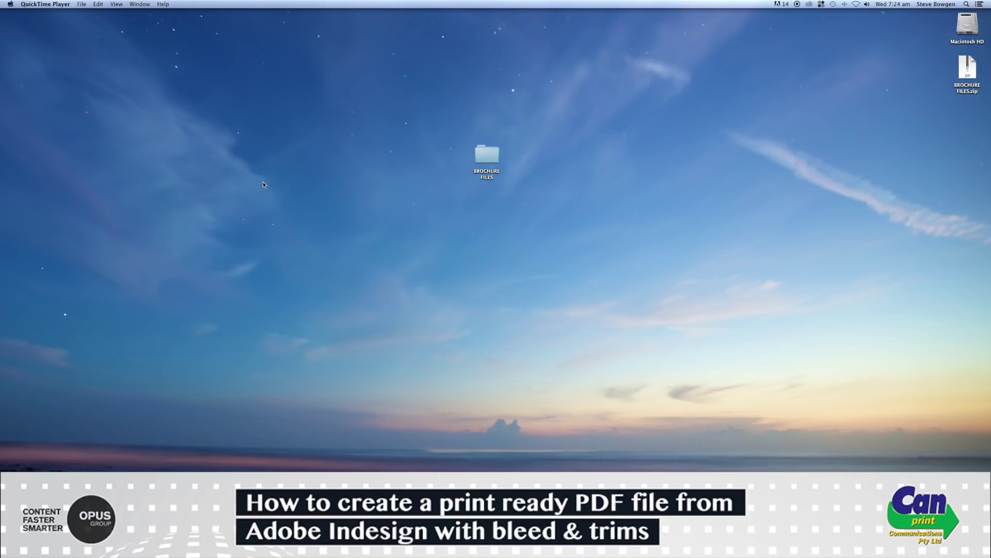
- Open "page turner brochure.indd" from the BROCHURE FILES folder on the desktop and fit more of the first spread in view
{"action": "left_click", "coordinate": [475, 215]}
{"action": "double_click", "coordinate": [495, 153]}
{"action": "left_click", "coordinate": [520, 173]}
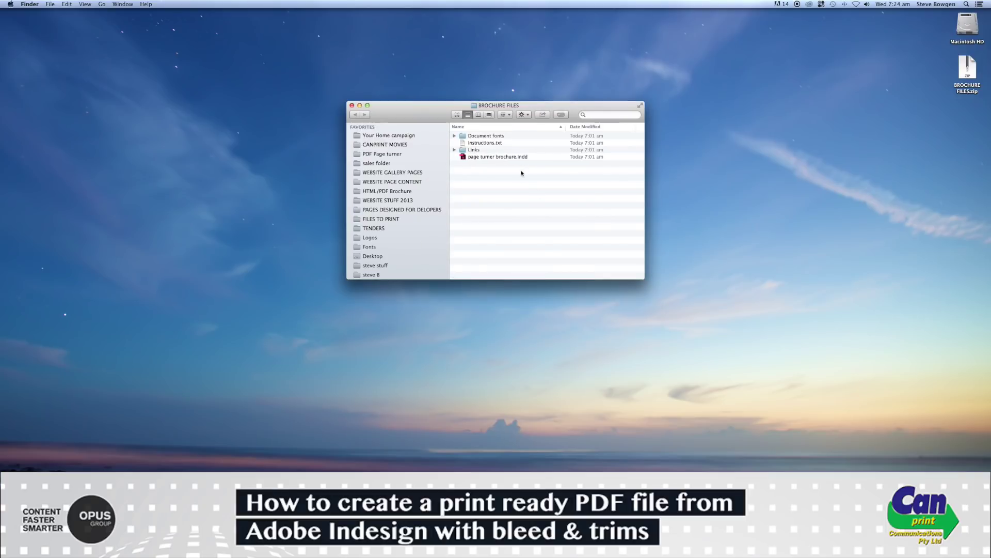
{"action": "double_click", "coordinate": [508, 158]}
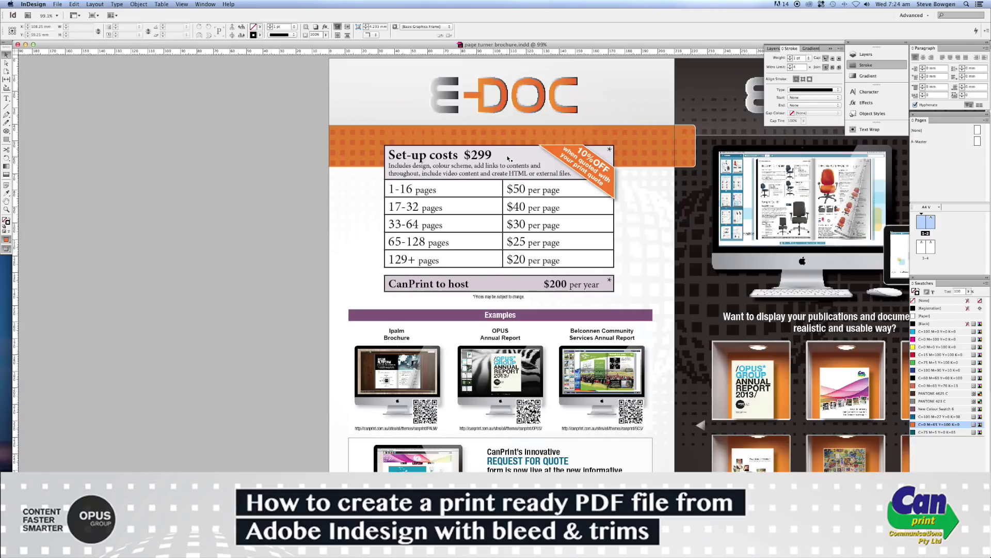
{"action": "left_click", "coordinate": [617, 262], "text": "alt"}
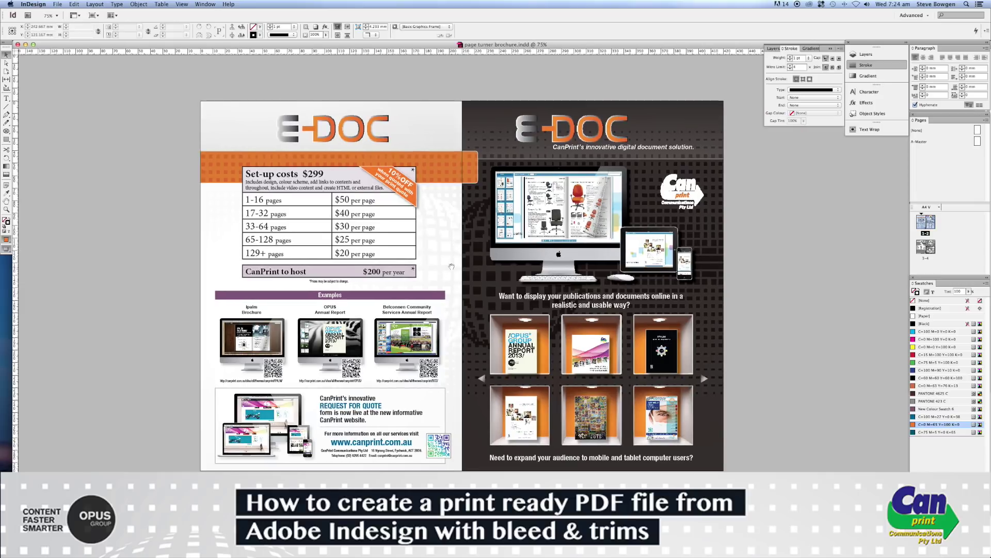
- Switch the screen mode to Normal so that frame edges and bleed guides are displayed
{"action": "left_click", "coordinate": [311, 79]}
{"action": "left_click", "coordinate": [94, 15]}
{"action": "left_click", "coordinate": [92, 28]}
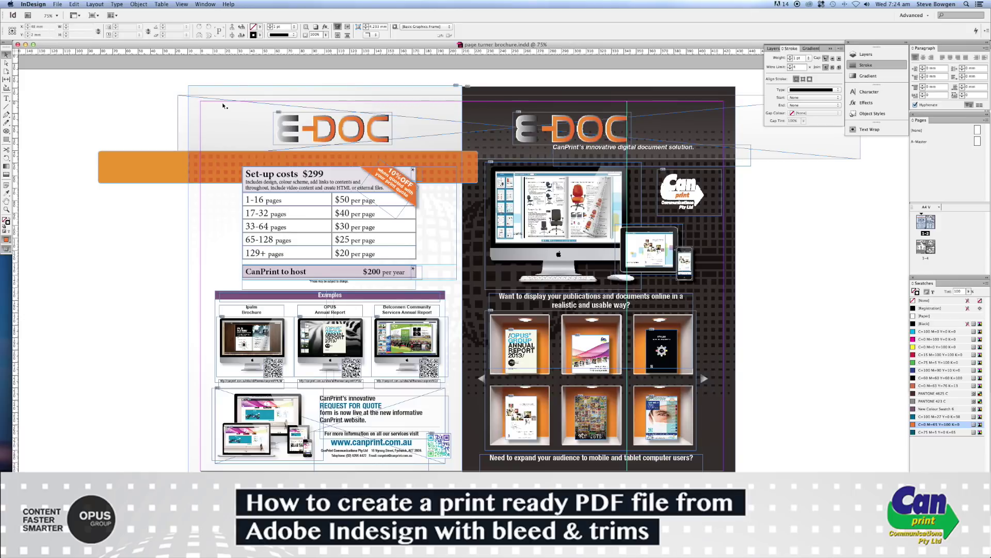
- Pull the light page's background frame and the orange banner in to the page edge, removing their bleed
{"action": "left_click", "coordinate": [190, 89]}
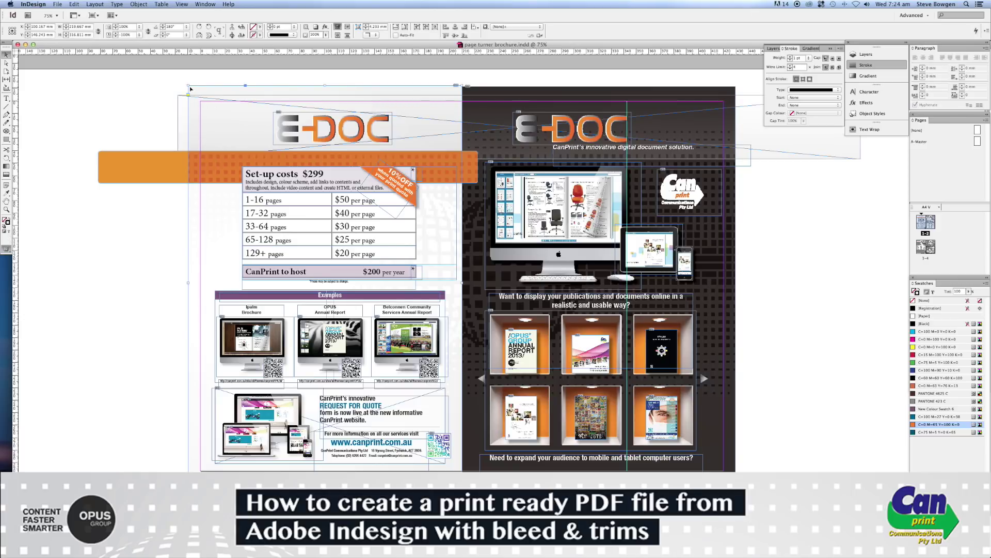
{"action": "left_click_drag", "start_coordinate": [188, 85], "coordinate": [201, 101]}
{"action": "left_click", "coordinate": [98, 167]}
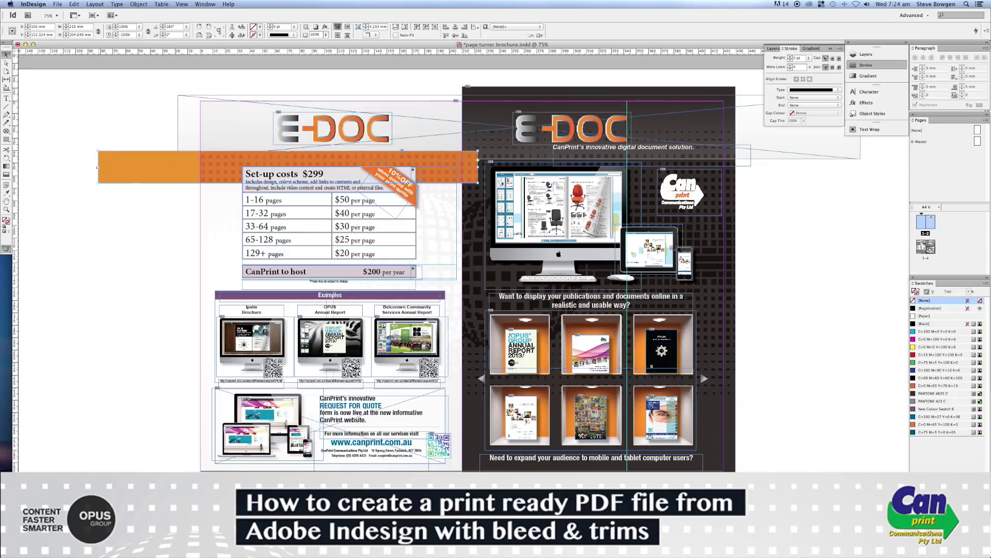
{"action": "left_click_drag", "start_coordinate": [98, 167], "coordinate": [201, 165]}
{"action": "left_click", "coordinate": [830, 193]}
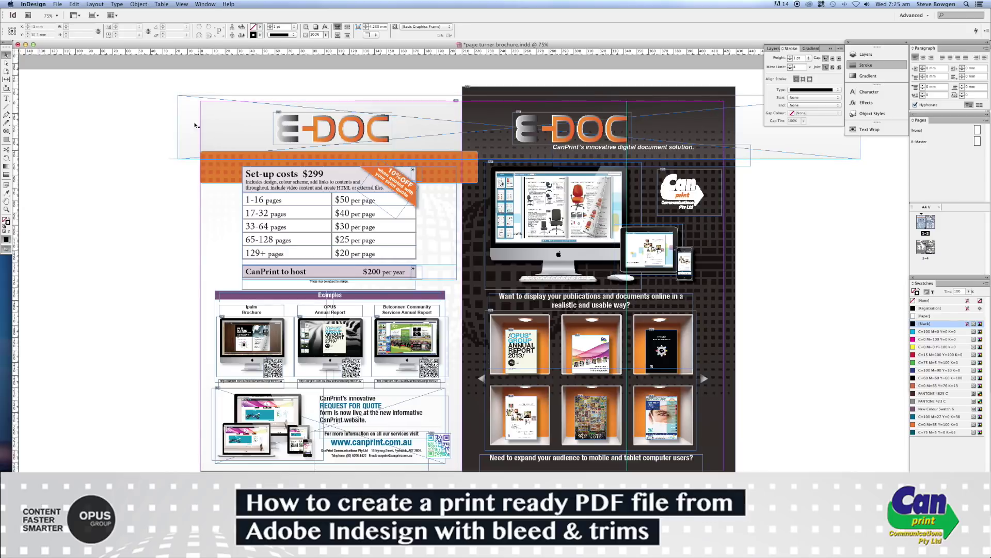
- Extend the outer edges of the light page's background frame and the orange banner to the bleed guide
{"action": "left_click", "coordinate": [205, 164]}
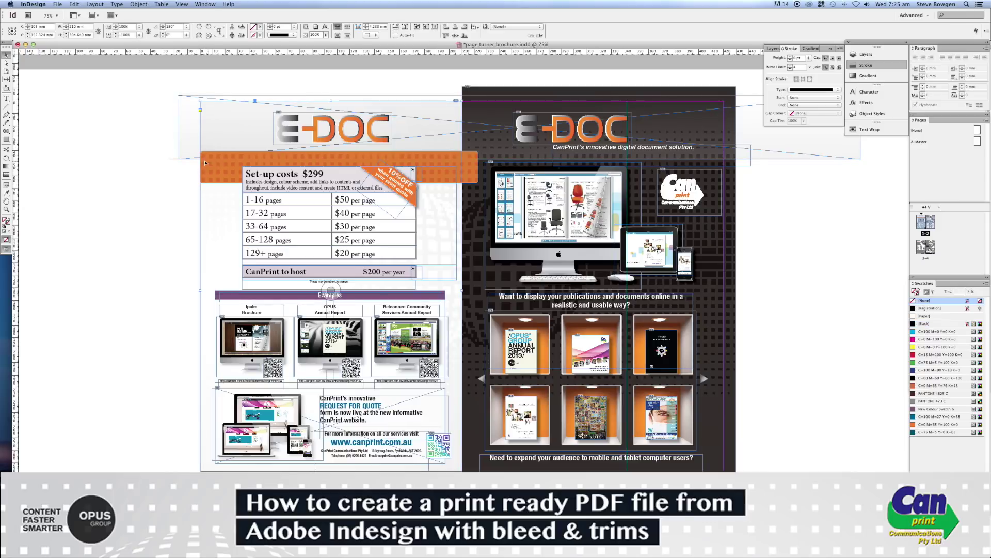
{"action": "left_click_drag", "start_coordinate": [201, 291], "coordinate": [181, 273]}
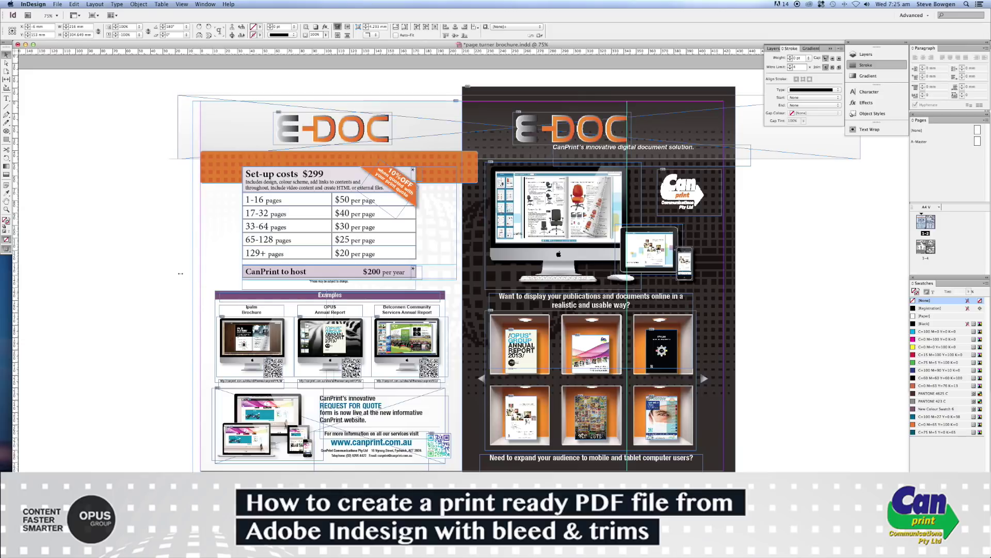
{"action": "key", "text": "super+shift+a"}
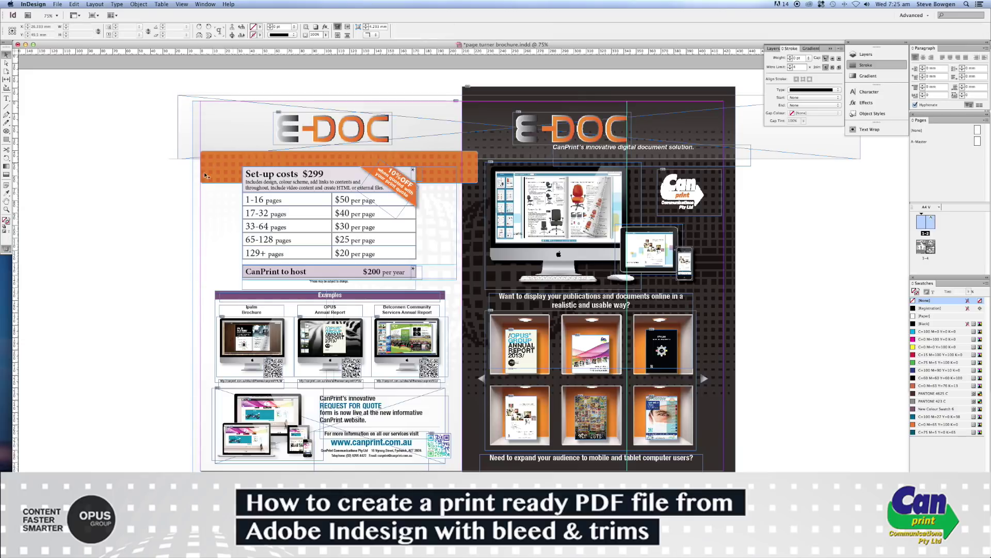
{"action": "left_click", "coordinate": [205, 169]}
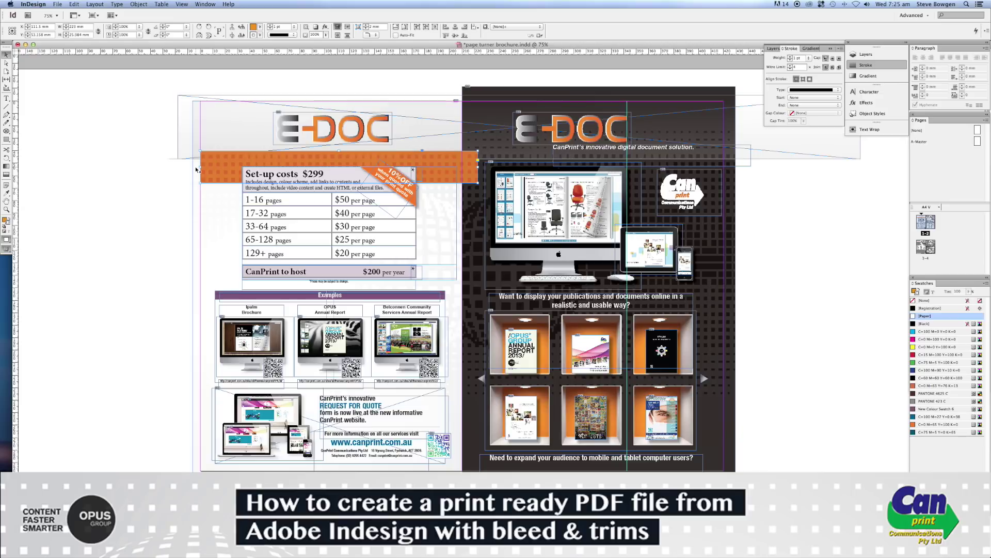
{"action": "left_click_drag", "start_coordinate": [199, 168], "coordinate": [193, 167]}
{"action": "left_click", "coordinate": [208, 144]}
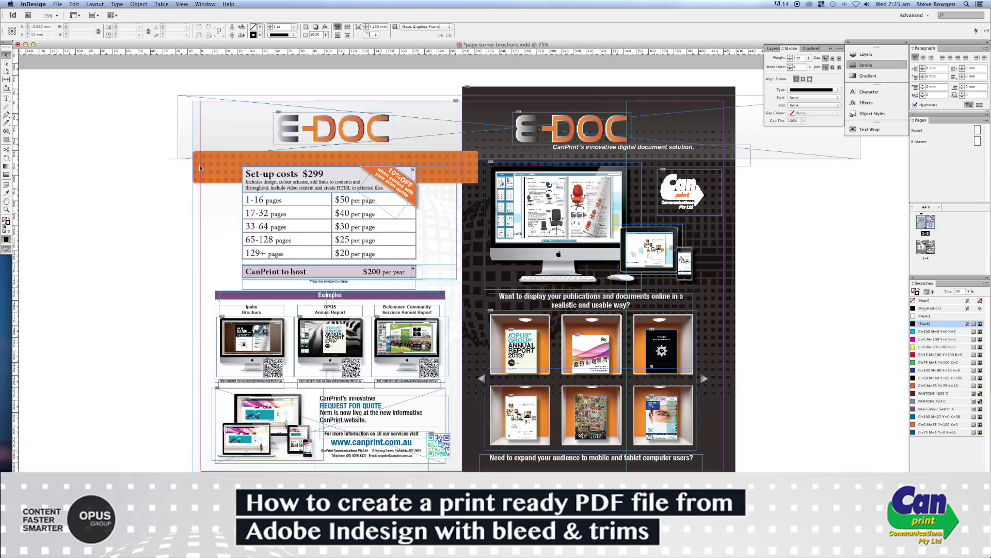
- Extend the top edge of the light page's background frame up to the bleed guide
{"action": "left_click", "coordinate": [330, 104]}
{"action": "left_click", "coordinate": [326, 99]}
{"action": "left_click", "coordinate": [111, 140]}
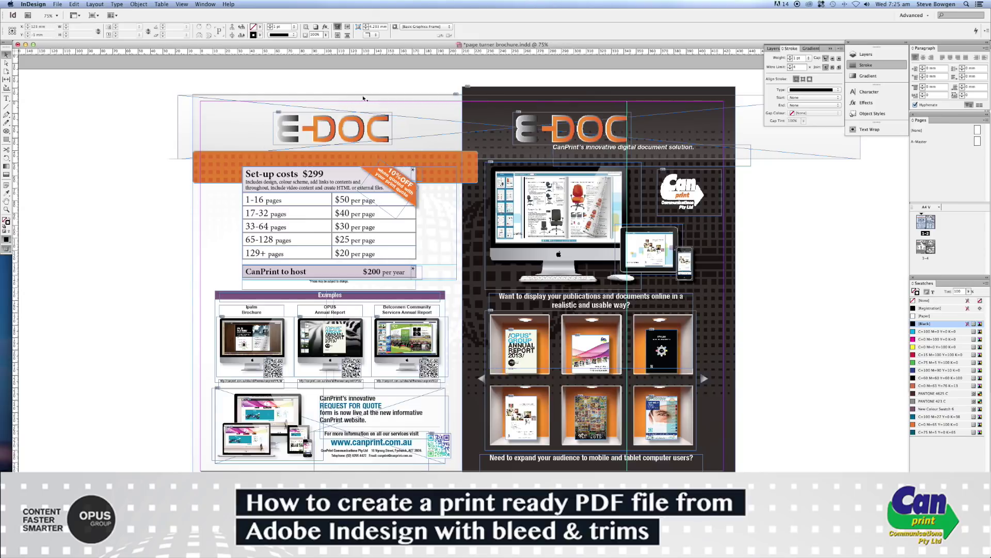
- Pull the top edge of the dark page's background down inside the page edge and inspect the gap in Preview mode
{"action": "left_click", "coordinate": [596, 94]}
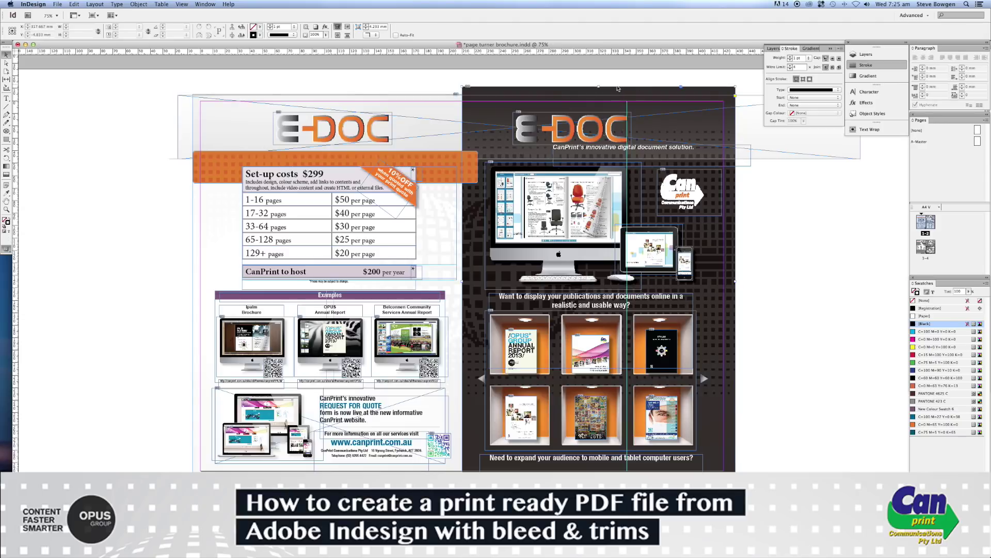
{"action": "left_click_drag", "start_coordinate": [599, 87], "coordinate": [598, 104]}
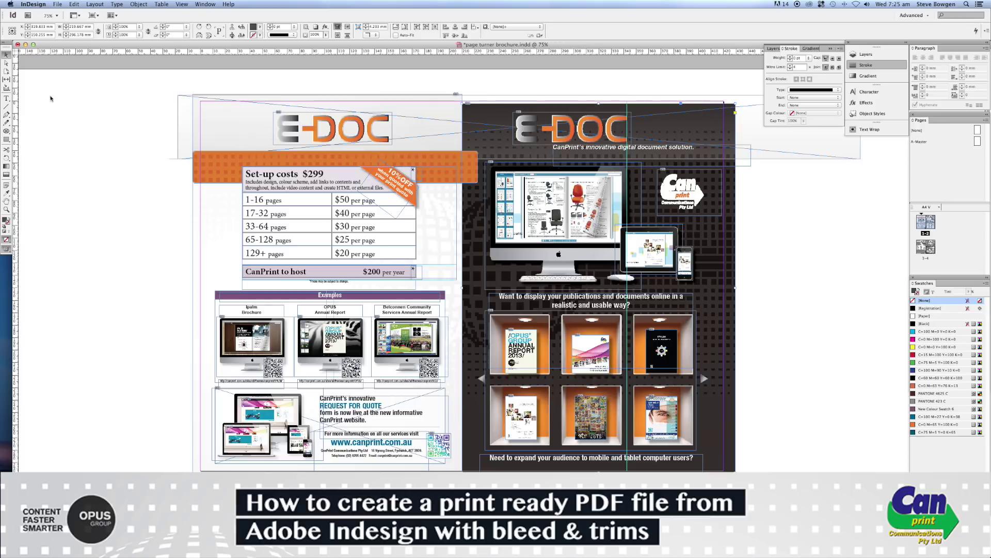
{"action": "left_click", "coordinate": [94, 15]}
{"action": "left_click", "coordinate": [93, 38]}
{"action": "left_click", "coordinate": [746, 91]}
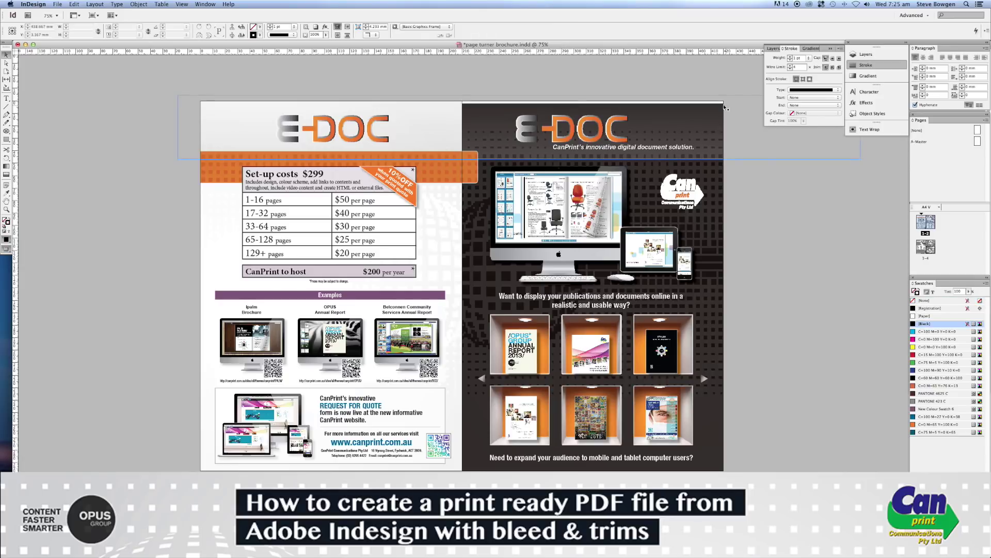
{"action": "left_click", "coordinate": [741, 82]}
- Return to Normal mode and extend the top edge of the dark page's background up to the bleed guide
{"action": "left_click", "coordinate": [118, 16]}
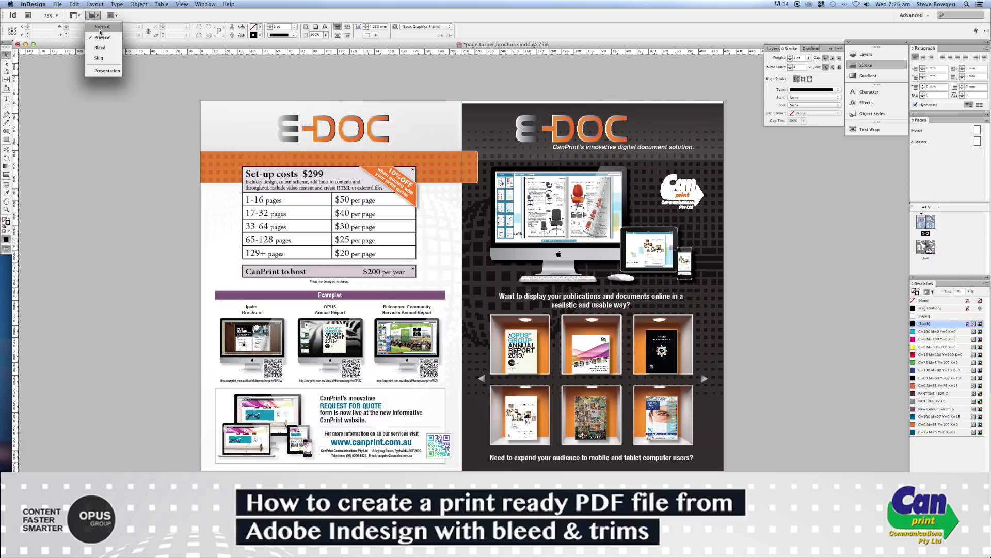
{"action": "left_click", "coordinate": [106, 32]}
{"action": "left_click", "coordinate": [572, 103]}
{"action": "left_click_drag", "start_coordinate": [598, 103], "coordinate": [599, 101]}
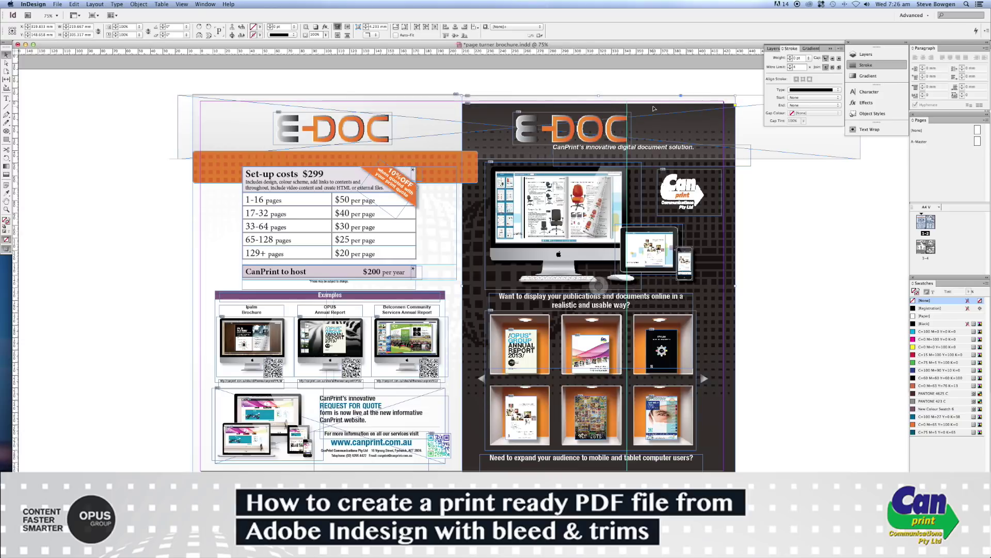
{"action": "left_click", "coordinate": [672, 121]}
{"action": "left_click_drag", "start_coordinate": [598, 103], "coordinate": [600, 96]}
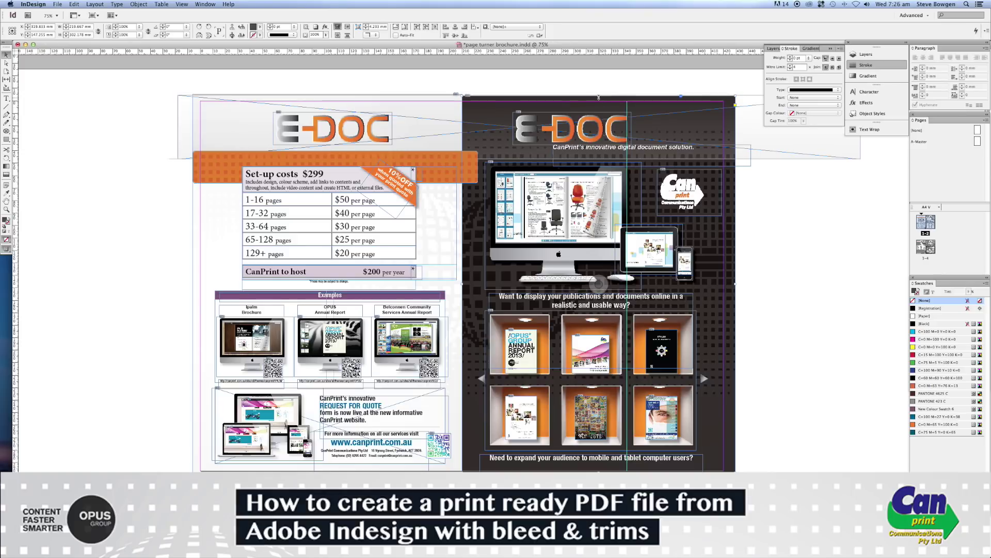
{"action": "left_click", "coordinate": [793, 449]}
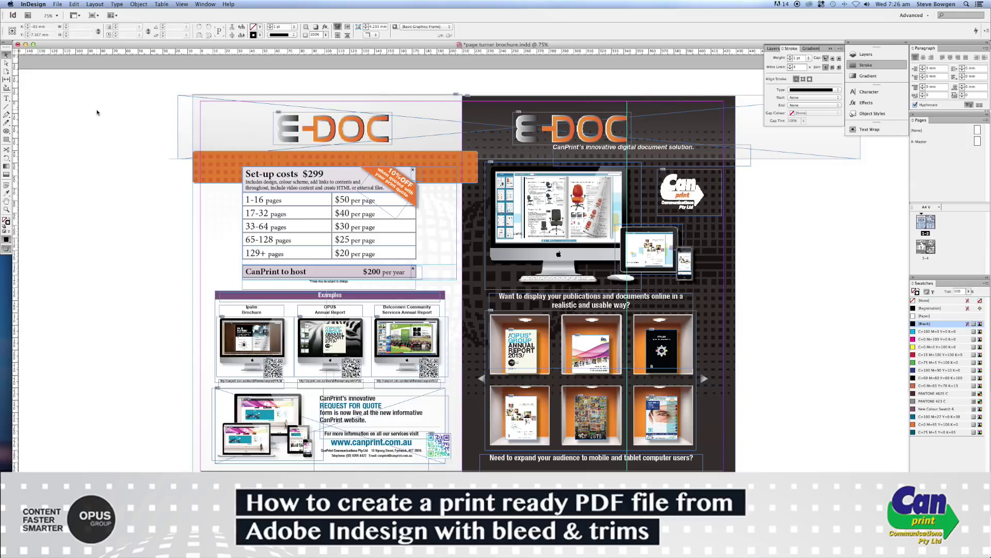
- Start a PDF export with the High Quality Print preset, naming the file BROCHURE on the Desktop
{"action": "left_click", "coordinate": [58, 5]}
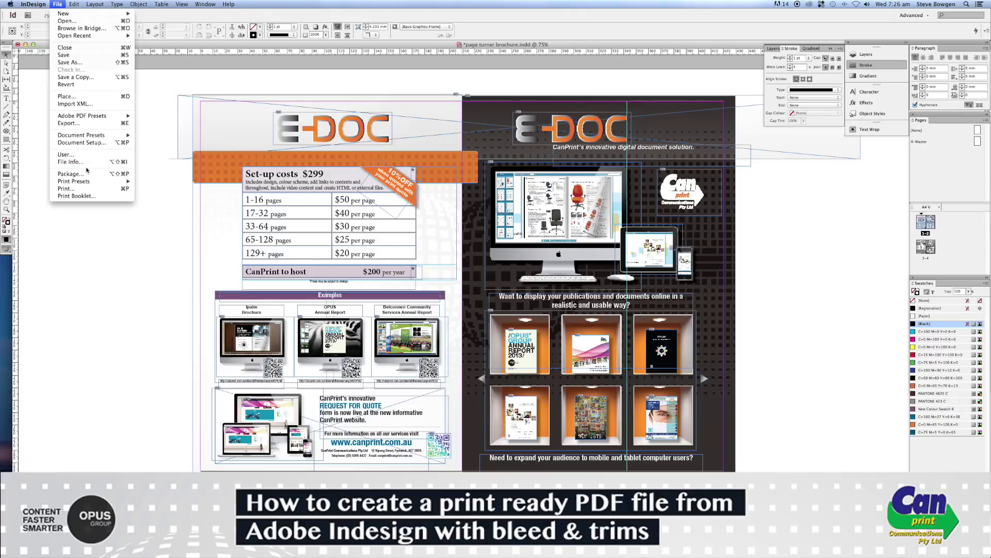
{"action": "mouse_move", "coordinate": [68, 118]}
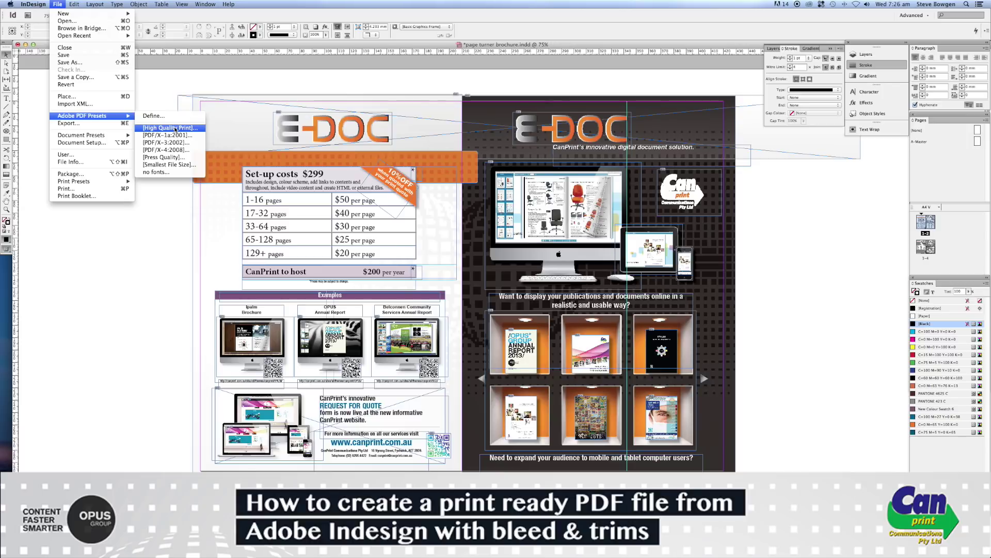
{"action": "left_click", "coordinate": [175, 129]}
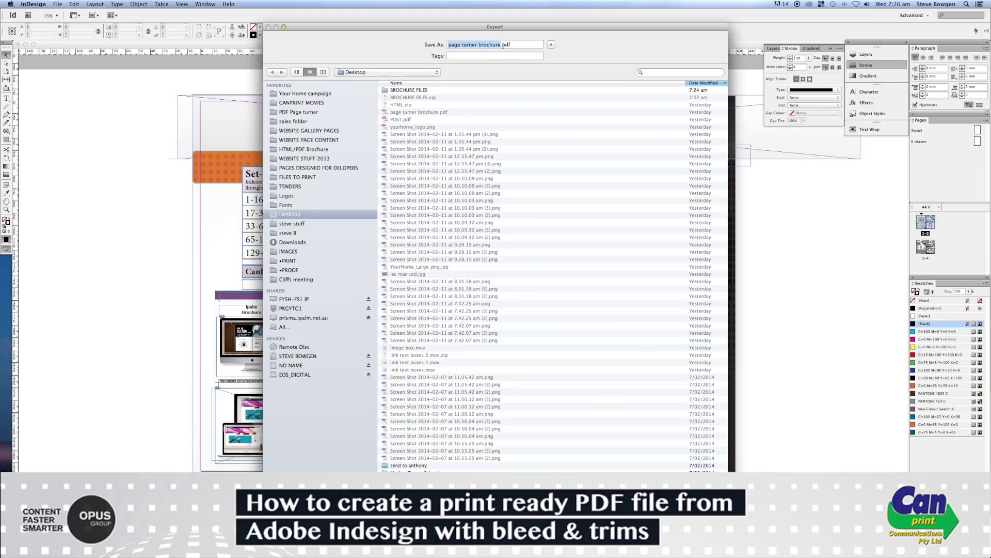
{"action": "type", "text": "BROCHURE"}
{"action": "key", "text": "Return"}
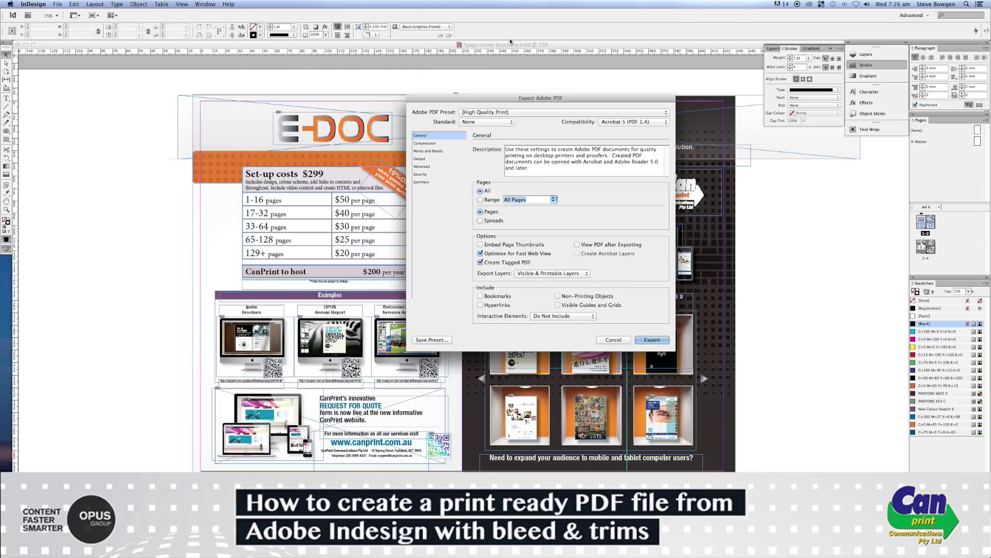
- Review the PDF preset and the compression settings for colour, greyscale and monochrome images
{"action": "left_click_drag", "start_coordinate": [511, 98], "coordinate": [427, 92]}
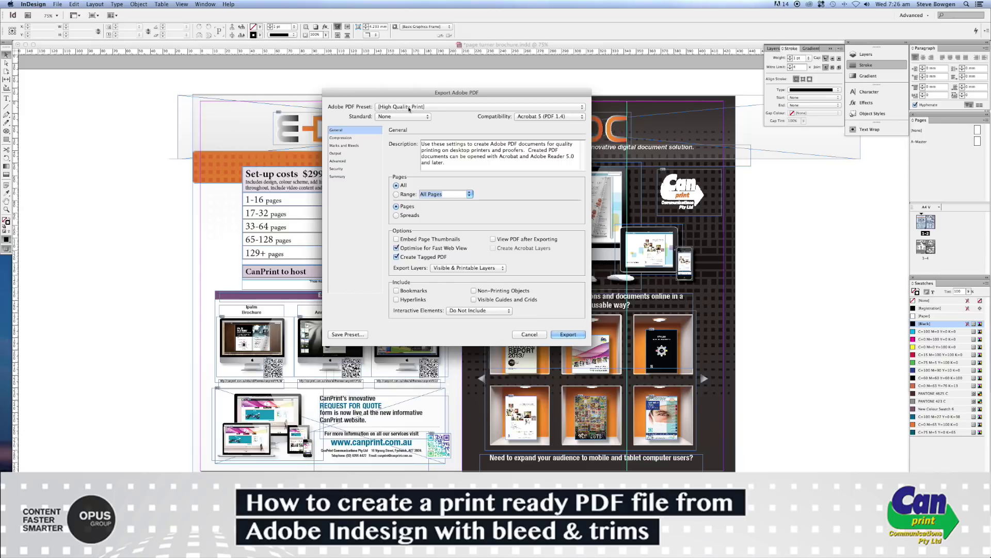
{"action": "left_click", "coordinate": [416, 107]}
{"action": "left_click", "coordinate": [413, 107]}
{"action": "left_click", "coordinate": [351, 138]}
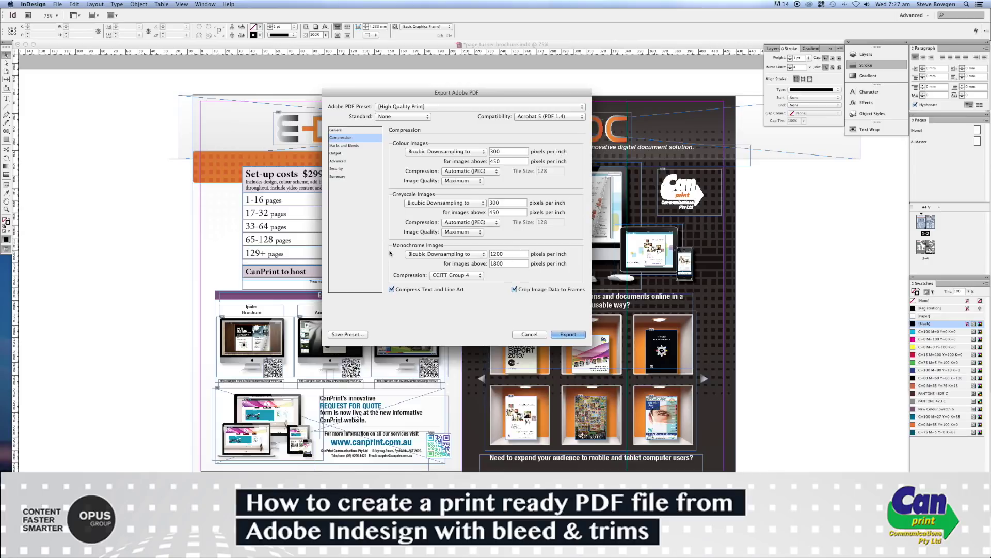
{"action": "left_click", "coordinate": [499, 255]}
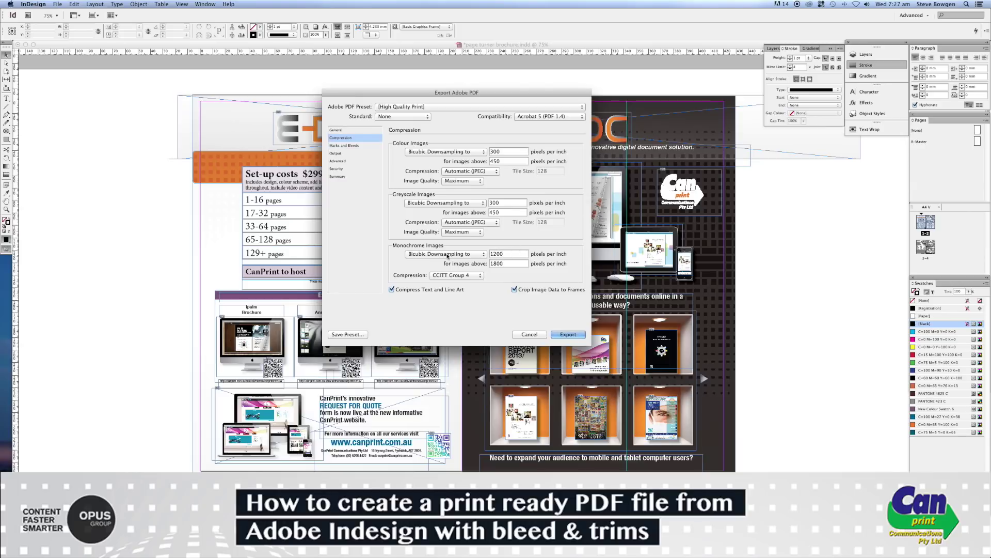
- Export the PDF with crop marks turned on and an increased bleed
{"action": "left_click", "coordinate": [345, 146]}
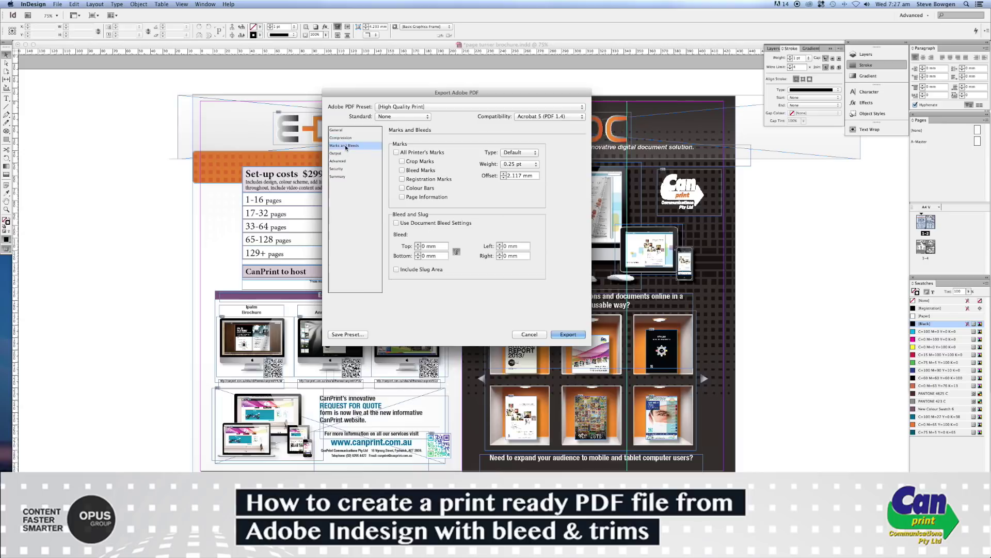
{"action": "left_click", "coordinate": [403, 162]}
{"action": "left_click", "coordinate": [418, 245]}
{"action": "left_click", "coordinate": [418, 245]}
{"action": "left_click", "coordinate": [418, 247]}
{"action": "left_click", "coordinate": [417, 248]}
{"action": "left_click", "coordinate": [573, 336]}
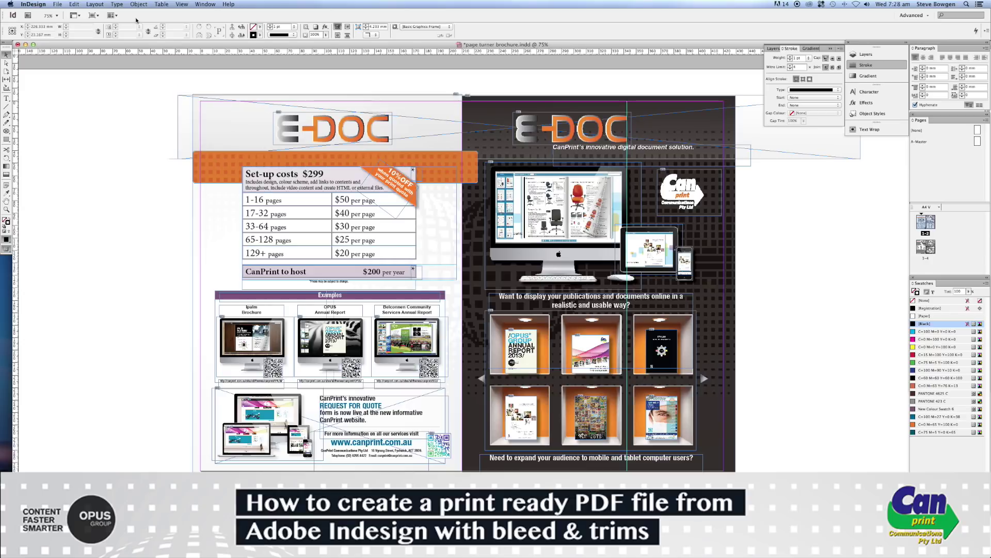
- Close the brochure document without saving its changes and close the BROCHURE FILES folder window
{"action": "left_click", "coordinate": [18, 45]}
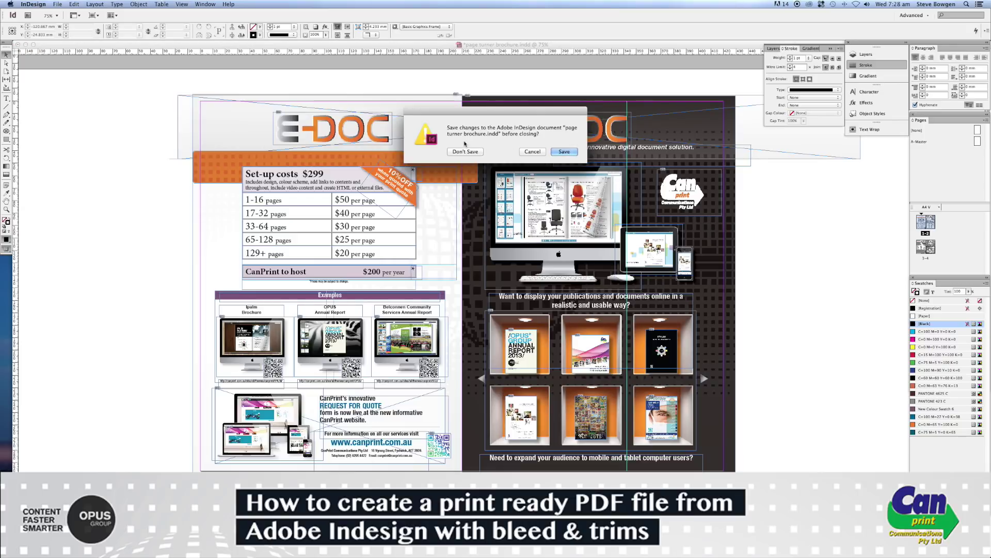
{"action": "left_click", "coordinate": [462, 152]}
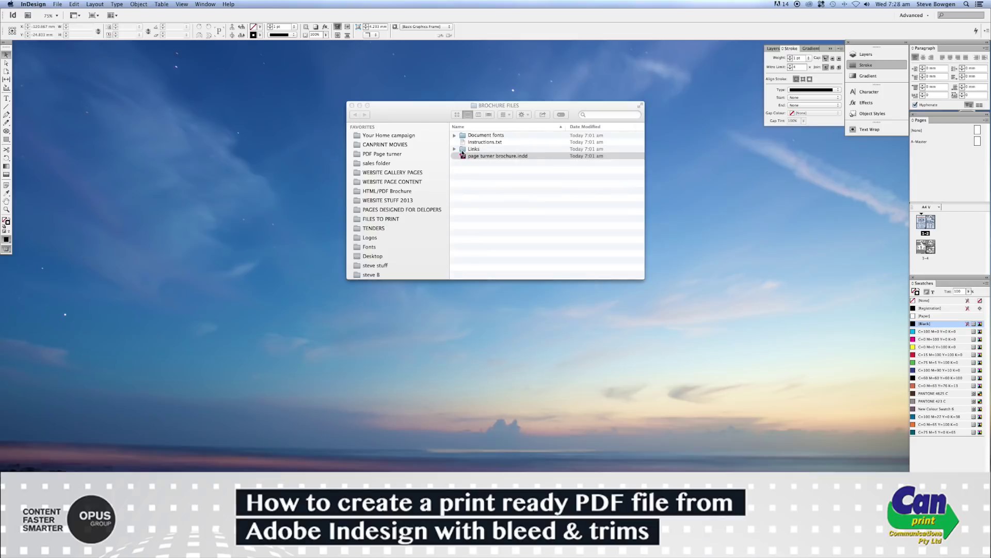
{"action": "left_click", "coordinate": [389, 111]}
{"action": "left_click", "coordinate": [352, 105]}
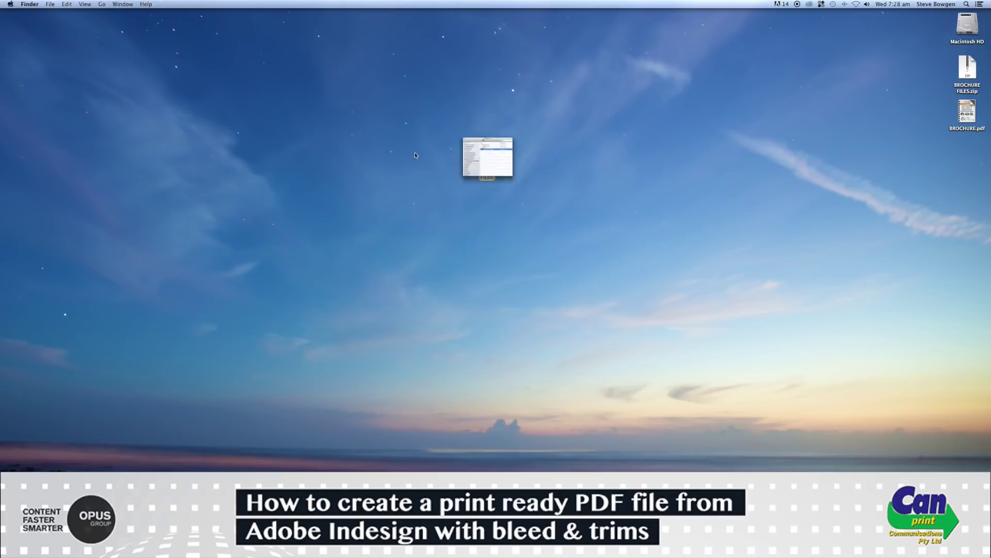
- Move BROCHURE.pdf below the BROCHURE FILES folder on the desktop and open it in Acrobat to check the bleed and crop marks
{"action": "left_click_drag", "start_coordinate": [976, 111], "coordinate": [495, 213]}
{"action": "left_click", "coordinate": [593, 223]}
{"action": "double_click", "coordinate": [489, 203]}
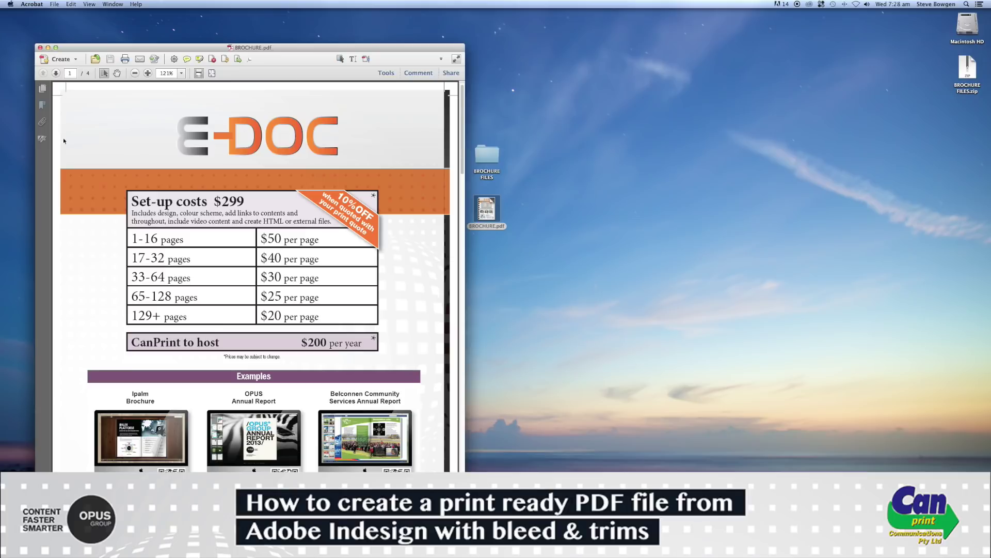
{"action": "left_click", "coordinate": [186, 89]}
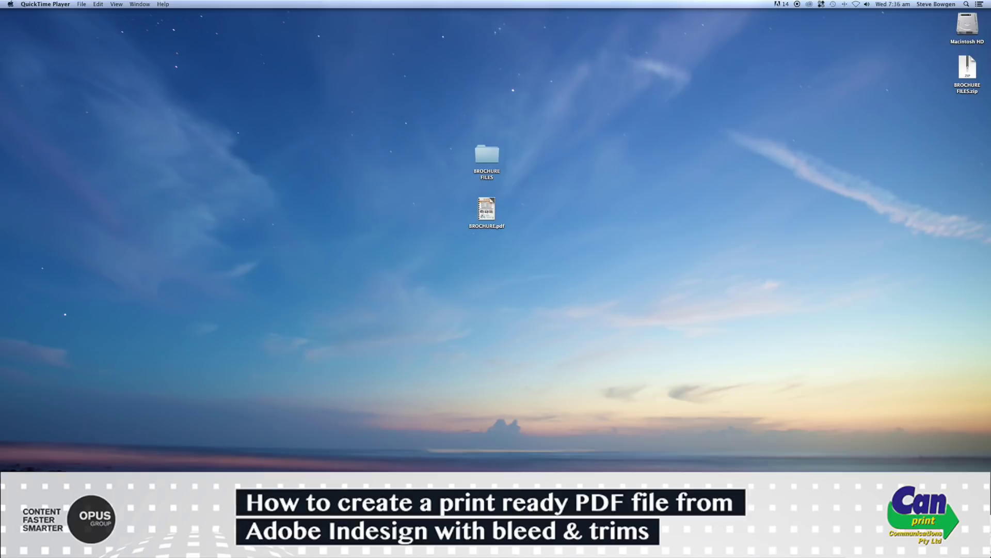
- Switch to Firefox, view CanPrint's YouTube channel from the canprint.com.au home page, and return to the site
{"action": "key", "text": "super+Tab"}
{"action": "left_click_drag", "start_coordinate": [458, 44], "coordinate": [320, 93]}
{"action": "mouse_move", "coordinate": [497, 206]}
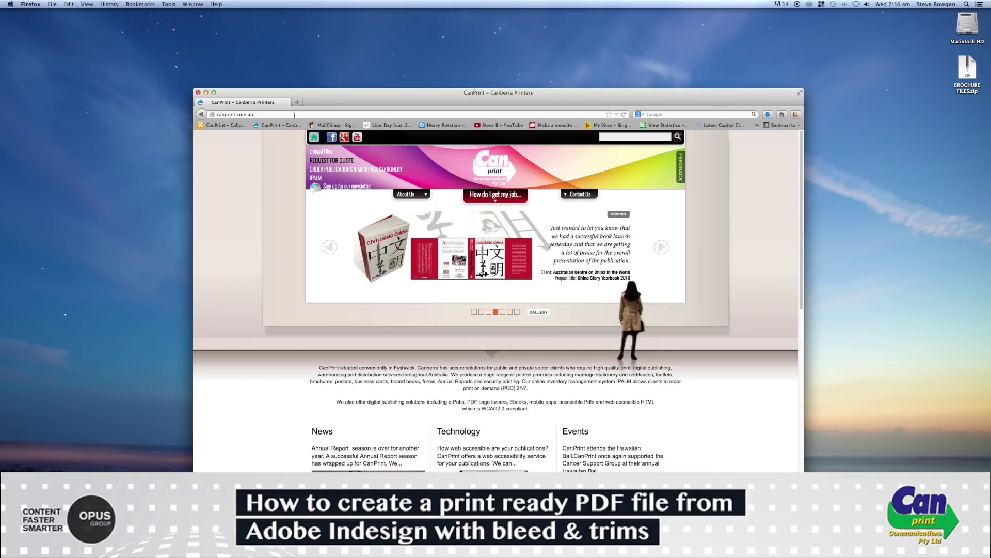
{"action": "left_click", "coordinate": [357, 138]}
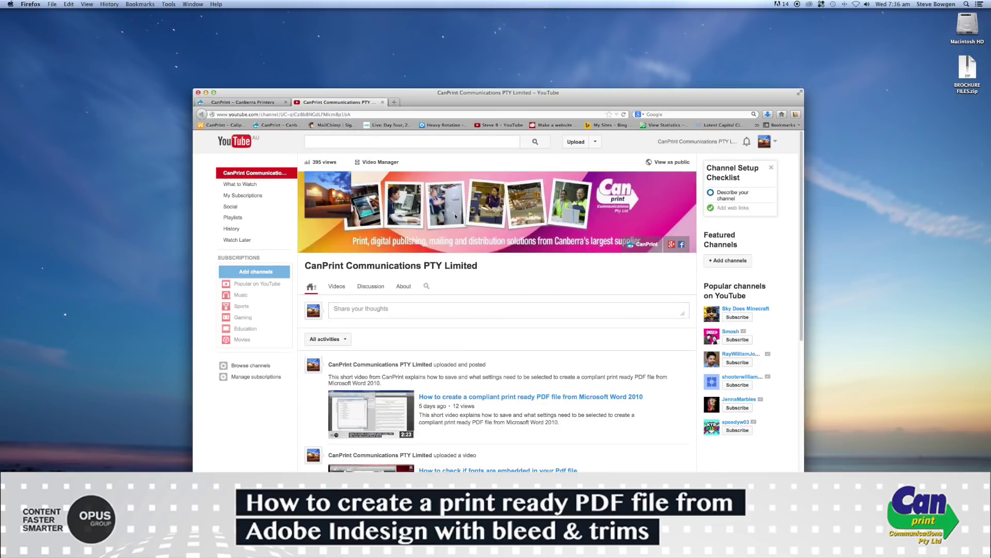
{"action": "left_click", "coordinate": [240, 102]}
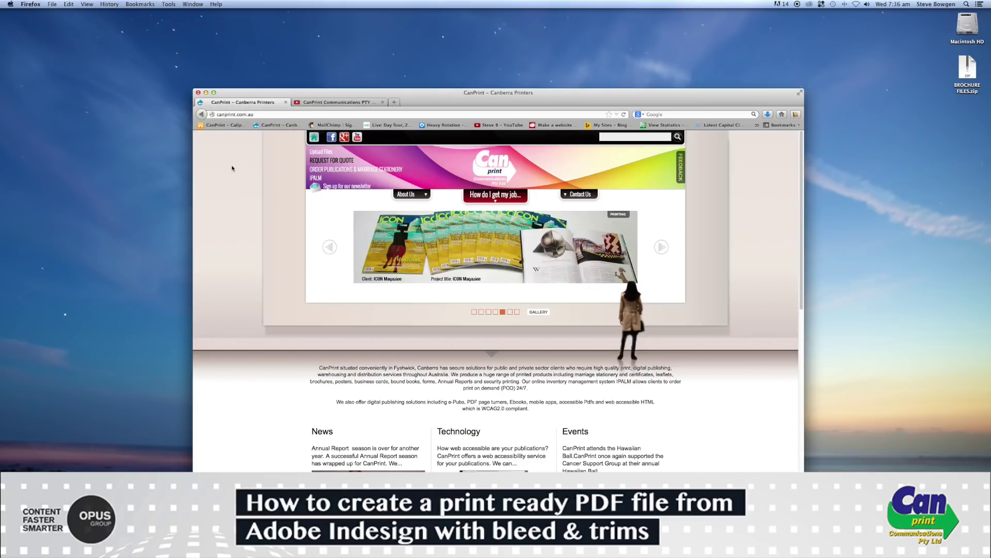